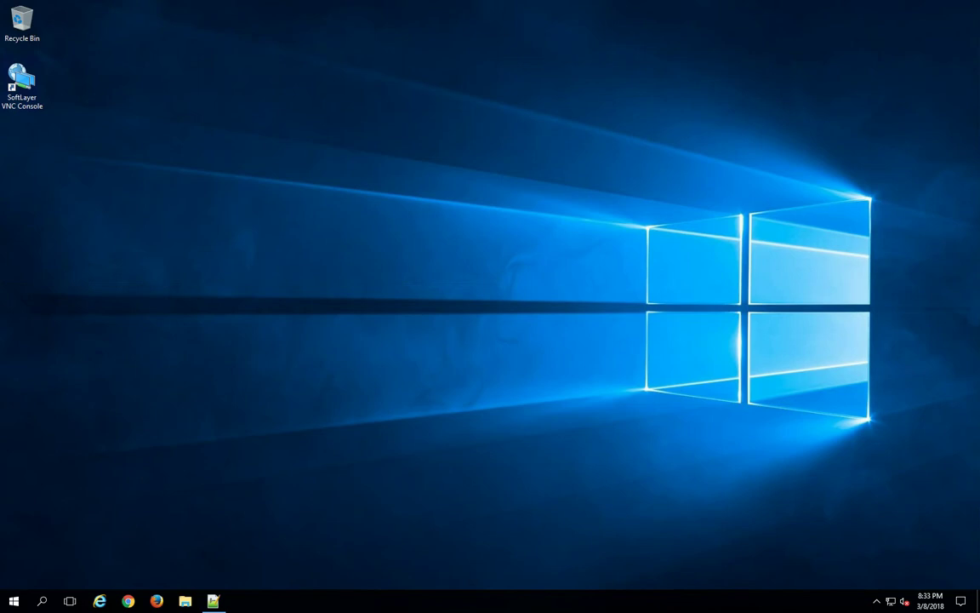
Launch Resource Monitor with resmon from an administrator PowerShell console
{"action": "key", "text": "super"}
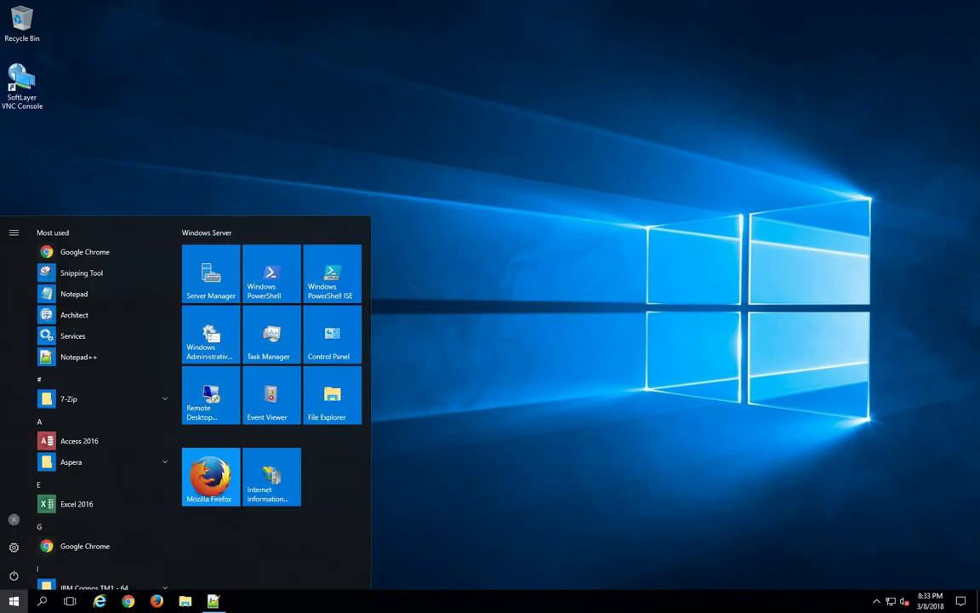
{"action": "left_click", "coordinate": [271, 272]}
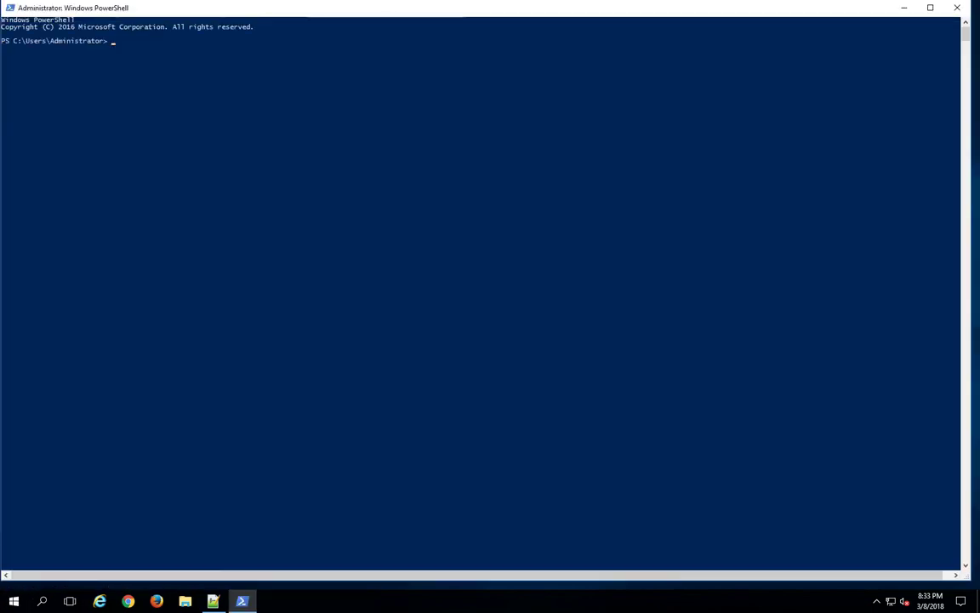
{"action": "type", "text": "resmon"}
{"action": "key", "text": "Return"}
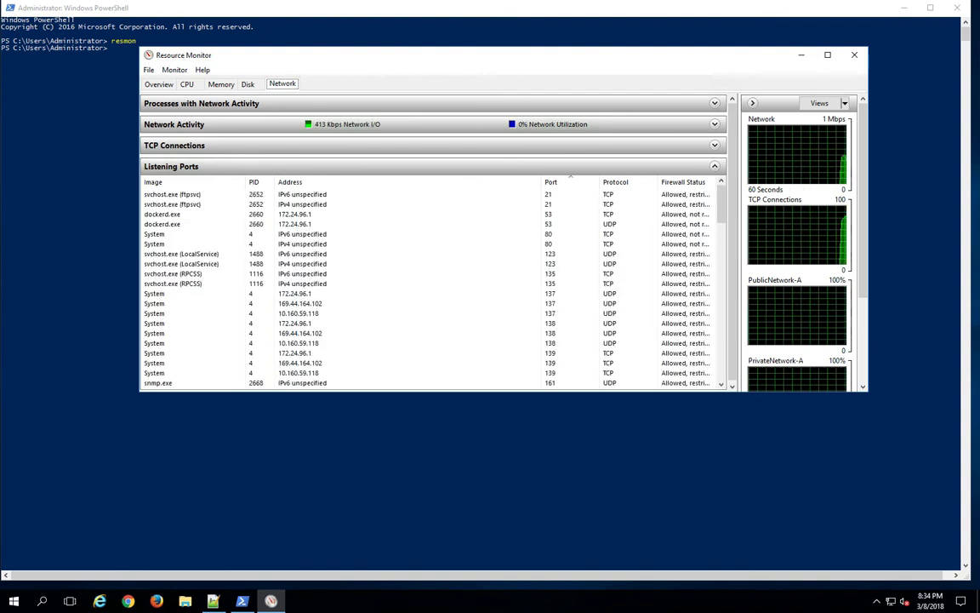
Inspect the System process's IPv4 and IPv6 listeners on port 80 in Listening Ports
{"action": "left_click_drag", "start_coordinate": [476, 54], "coordinate": [541, 70]}
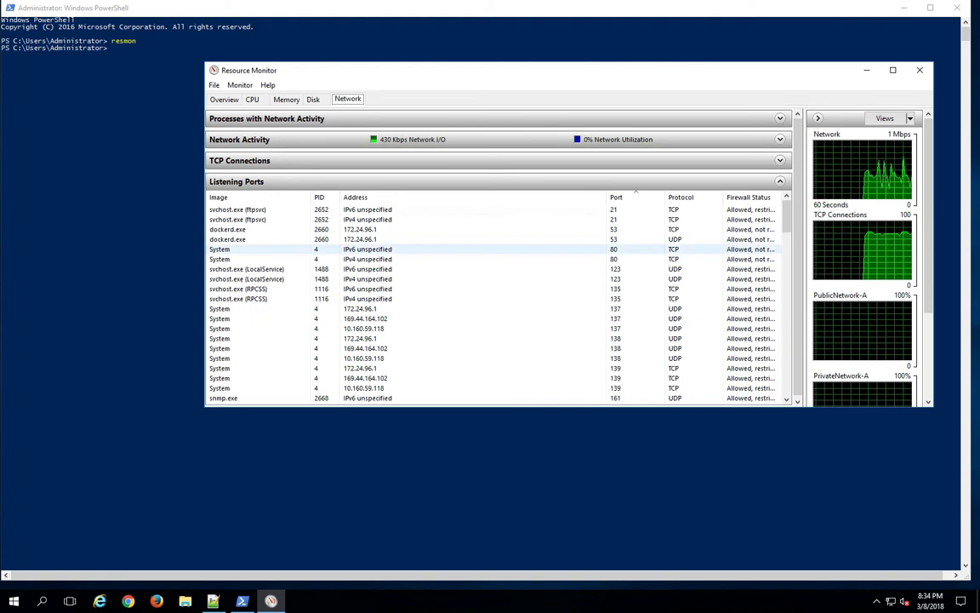
{"action": "left_click", "coordinate": [426, 259]}
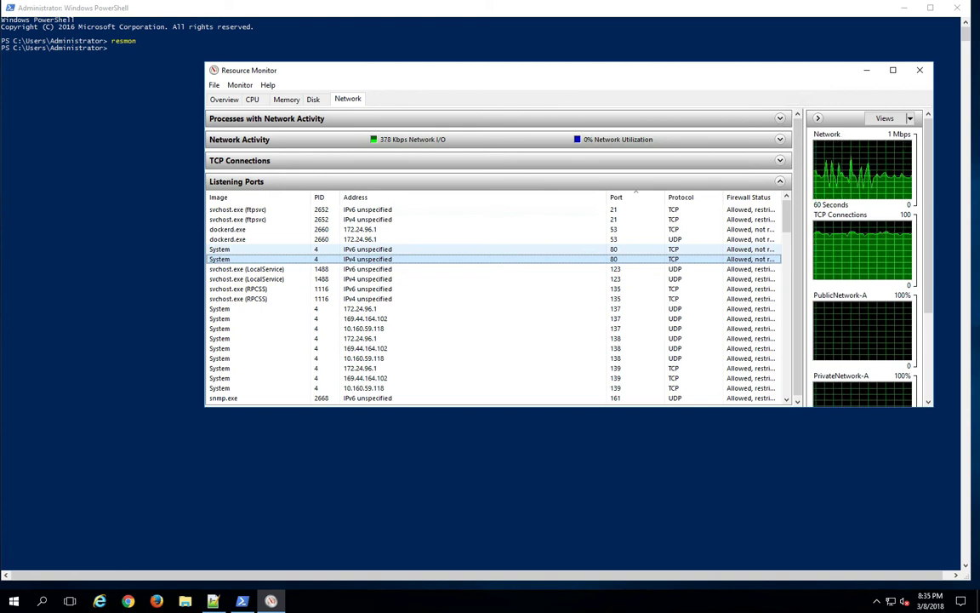
{"action": "left_click", "coordinate": [280, 248]}
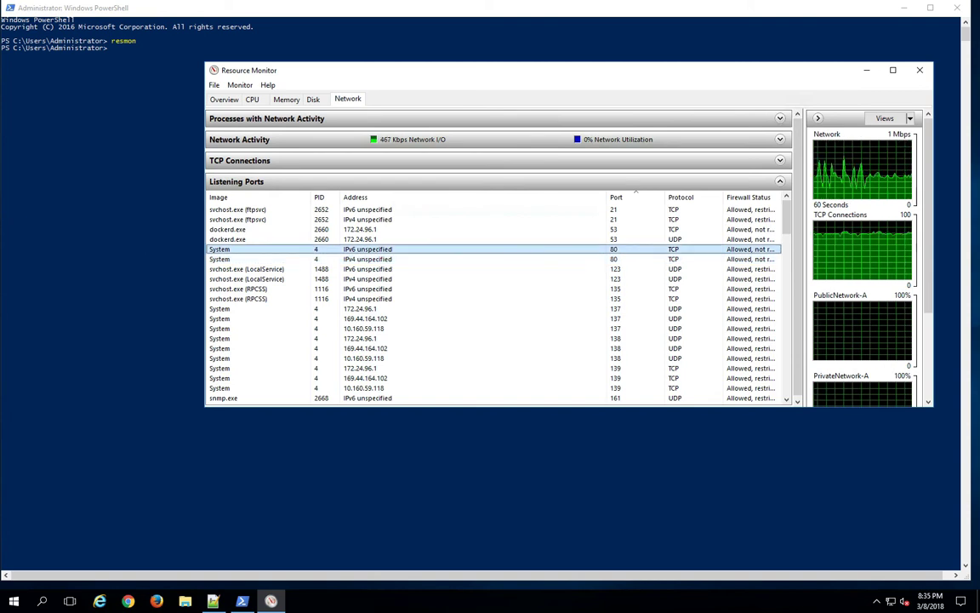
{"action": "left_click", "coordinate": [280, 258]}
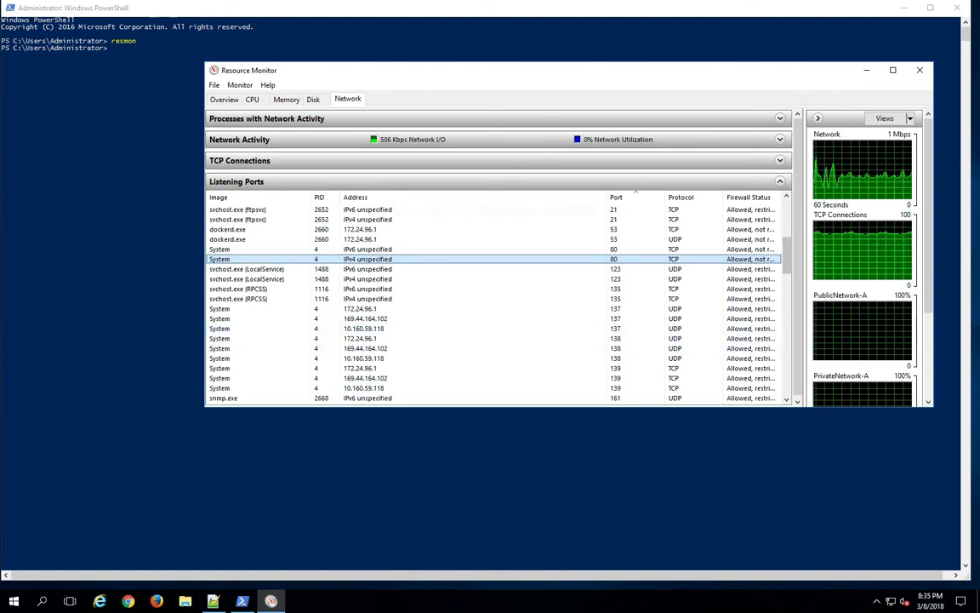
{"action": "scroll", "coordinate": [494, 303], "scroll_direction": "down", "scroll_amount": 6}
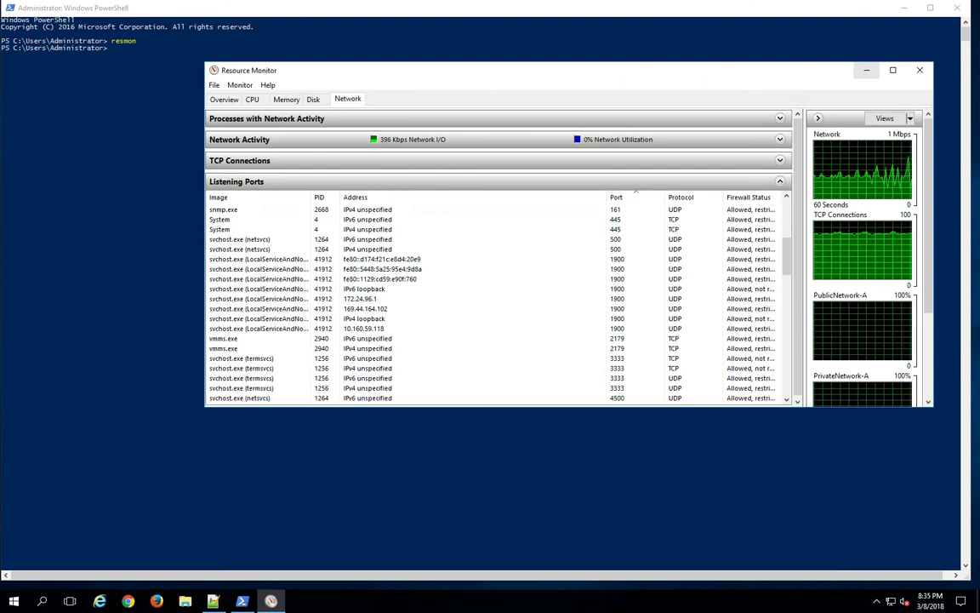
{"action": "left_click", "coordinate": [866, 70]}
Change the PowerShell console to the D:\paw2030 folder
{"action": "left_click", "coordinate": [407, 160]}
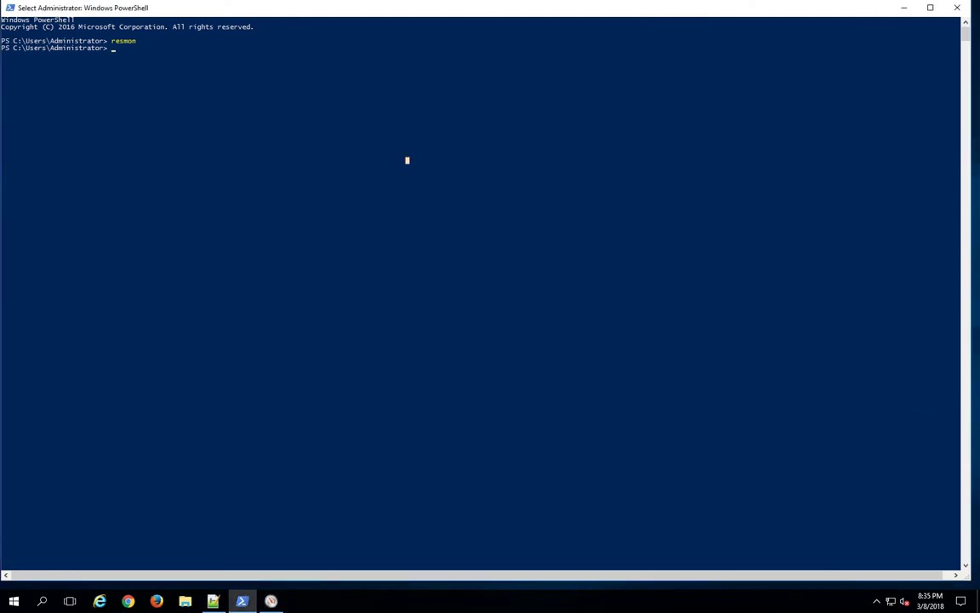
{"action": "type", "text": "d:"}
{"action": "key", "text": "Return"}
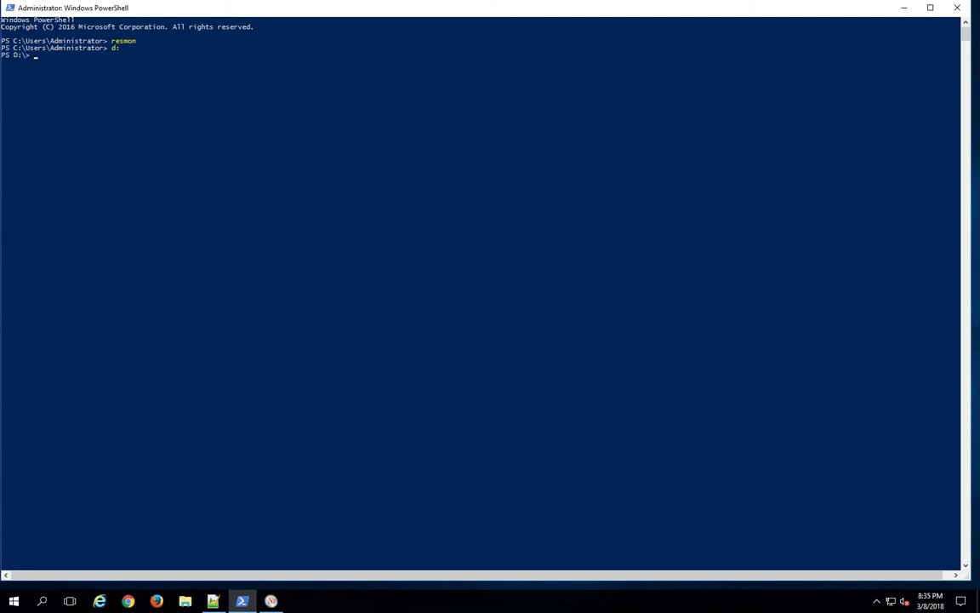
{"action": "type", "text": "cd paw2030"}
{"action": "key", "text": "Return"}
Run ./scripts/paw and mark the pa-gateway startup error text
{"action": "type", "text": "./scriop"}
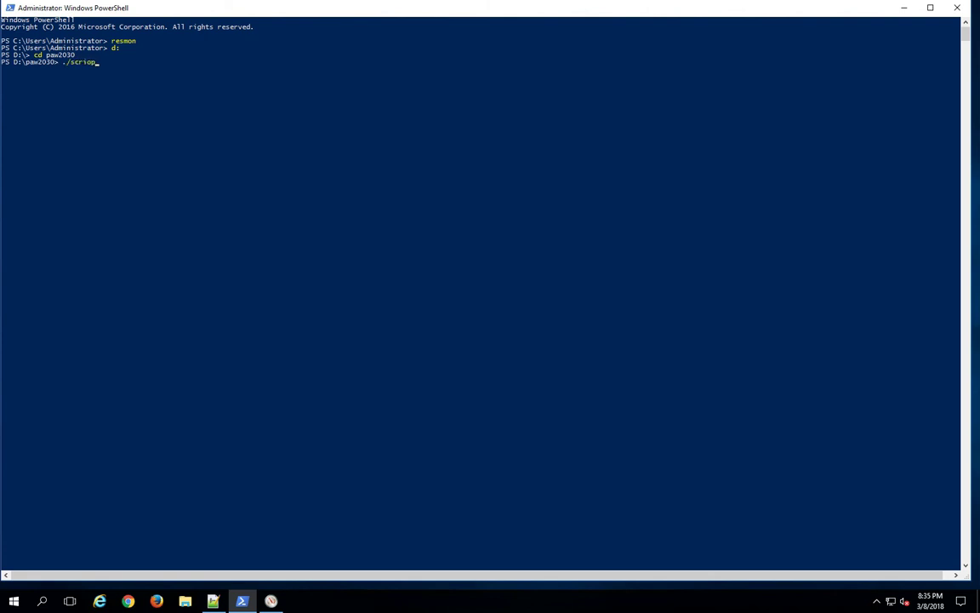
{"action": "key", "text": "BackSpace"}
{"action": "key", "text": "BackSpace"}
{"action": "type", "text": "pts/paw"}
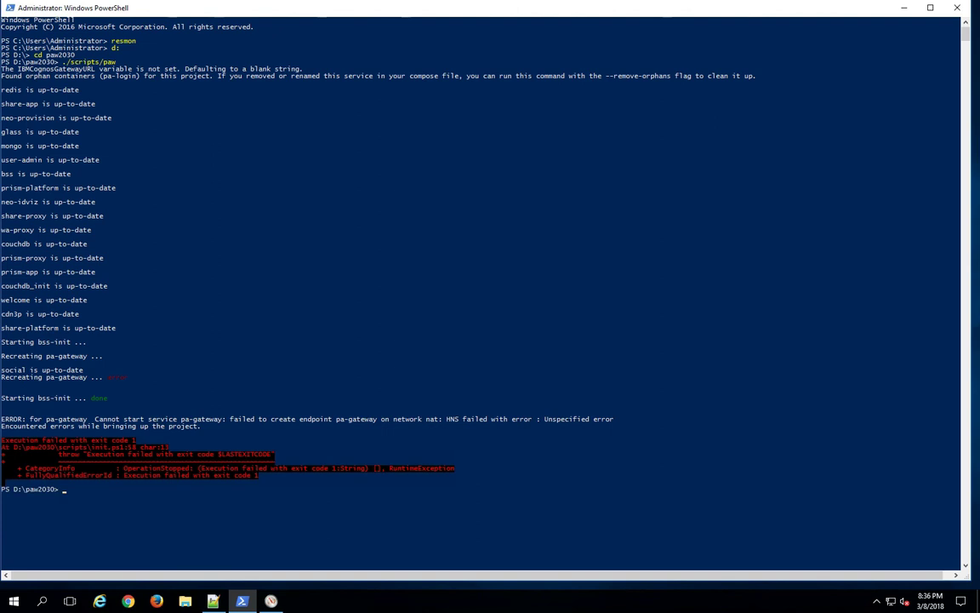
{"action": "left_click_drag", "start_coordinate": [91, 377], "coordinate": [148, 377]}
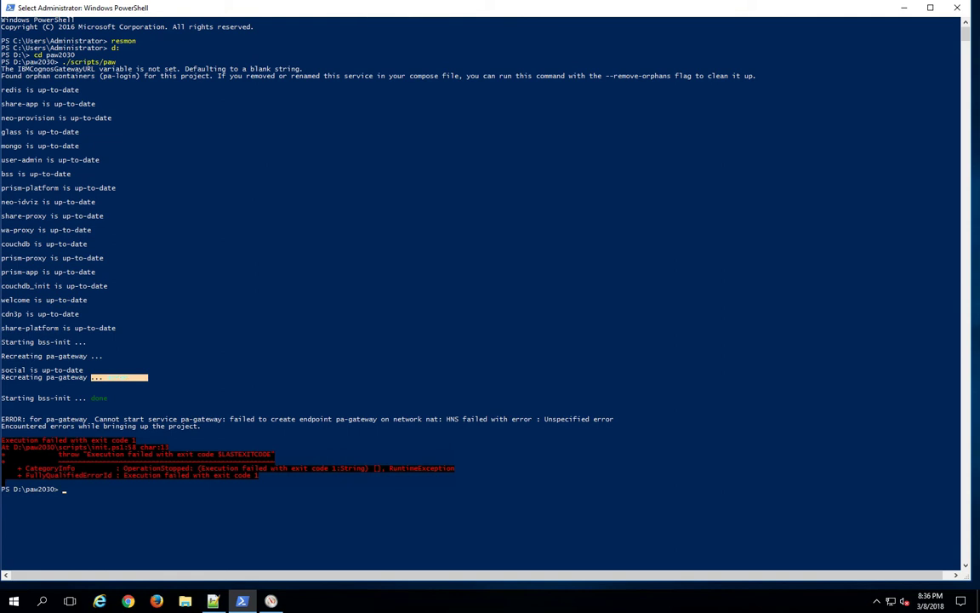
Clear the error highlight in the console and open File Explorer
{"action": "left_click", "coordinate": [345, 392]}
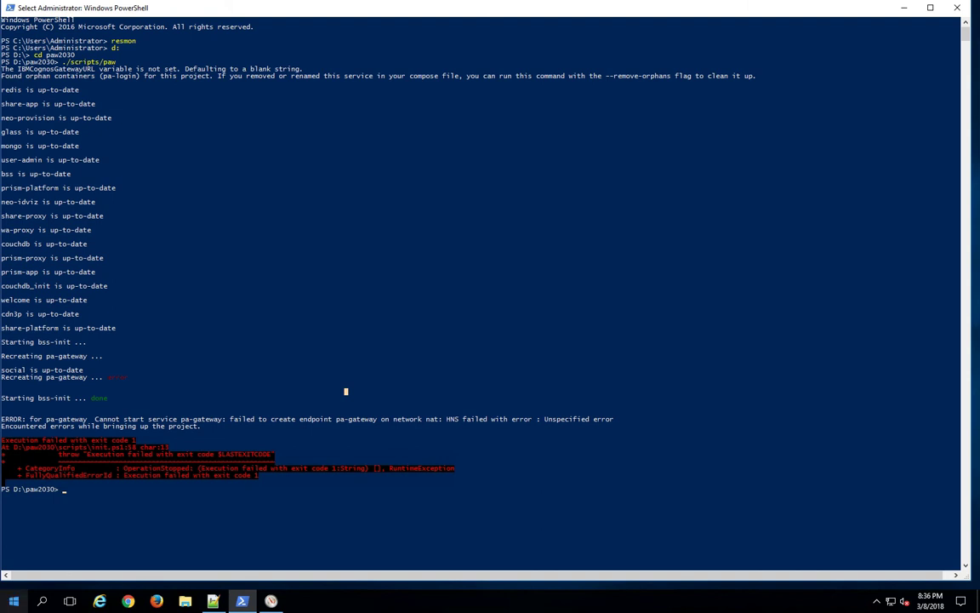
{"action": "key", "text": "super+e"}
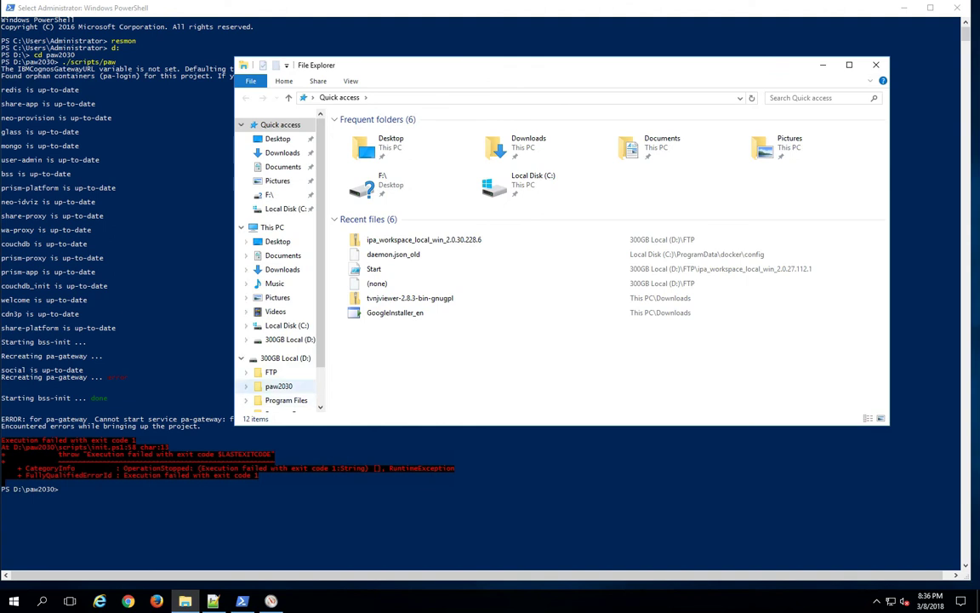
Browse to the D:\paw2030\config folder in File Explorer
{"action": "left_click", "coordinate": [285, 357]}
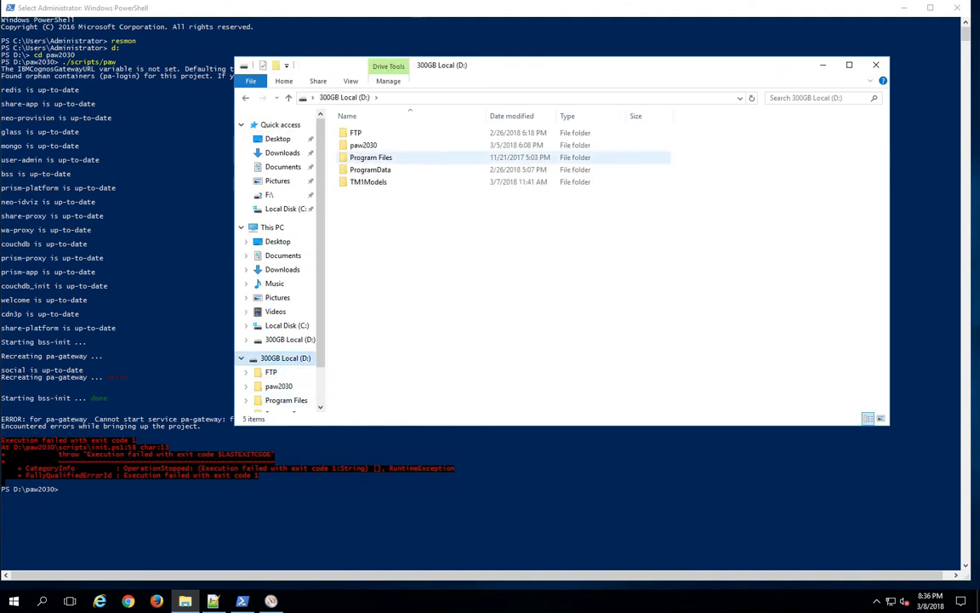
{"action": "double_click", "coordinate": [363, 144]}
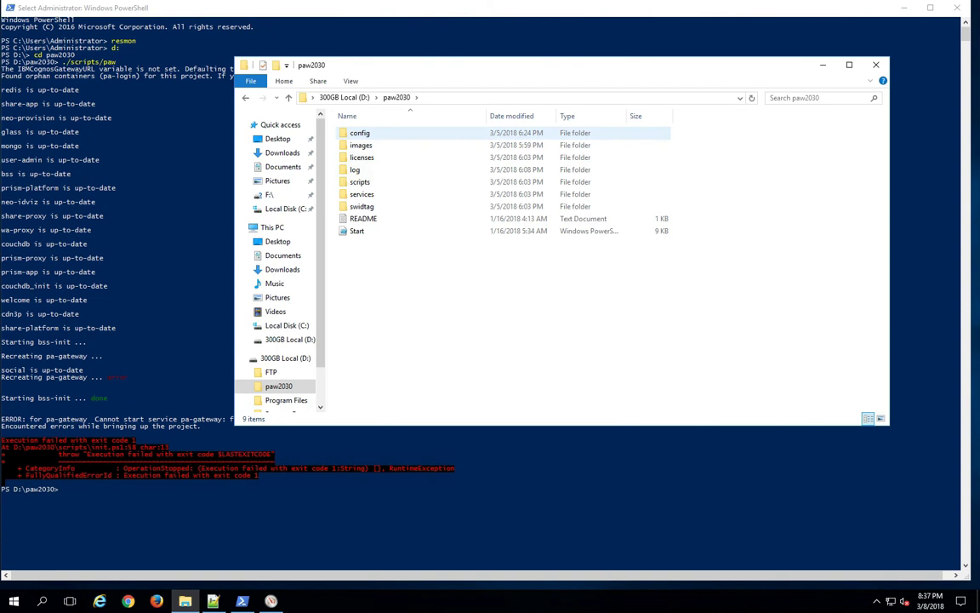
{"action": "double_click", "coordinate": [359, 133]}
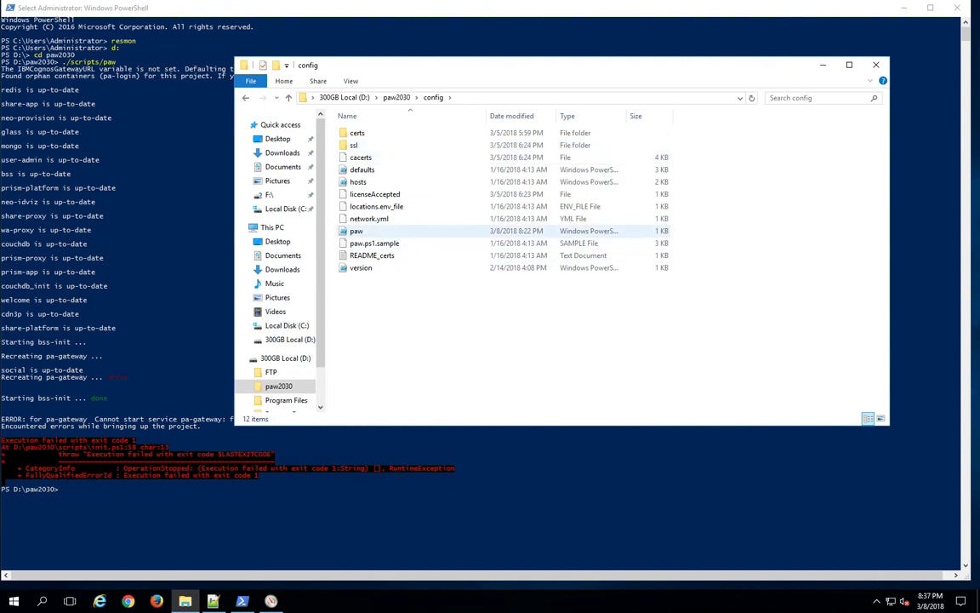
Open paw.ps1 with Edit with Notepad++
{"action": "left_click", "coordinate": [356, 231]}
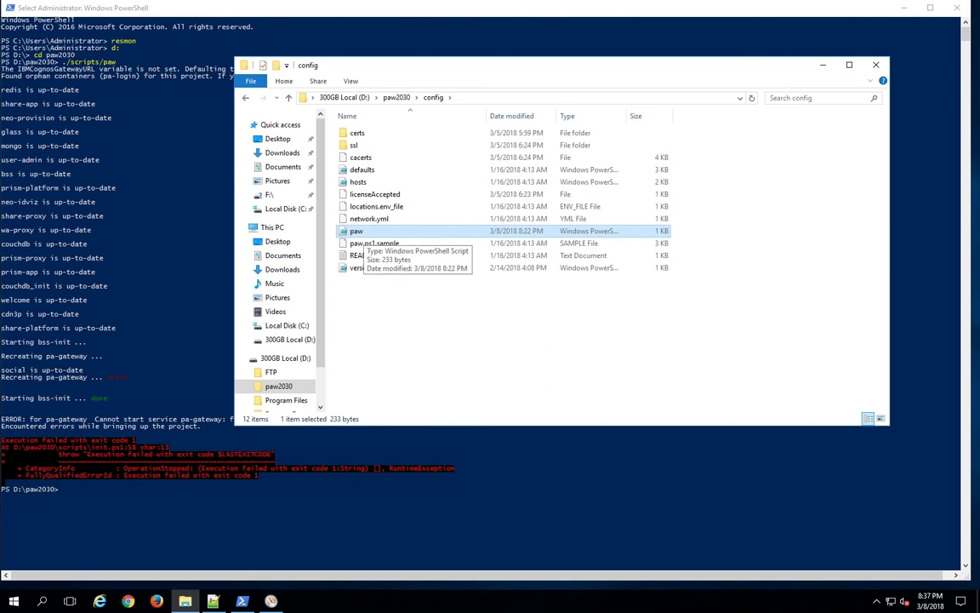
{"action": "left_click", "coordinate": [357, 231]}
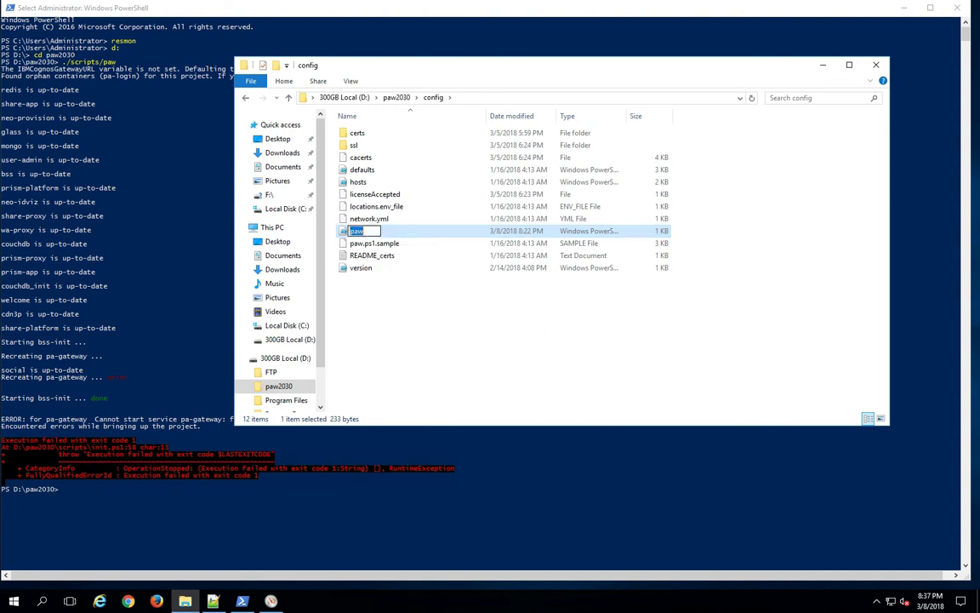
{"action": "right_click", "coordinate": [367, 233]}
{"action": "key", "text": "Escape"}
{"action": "key", "text": "Return"}
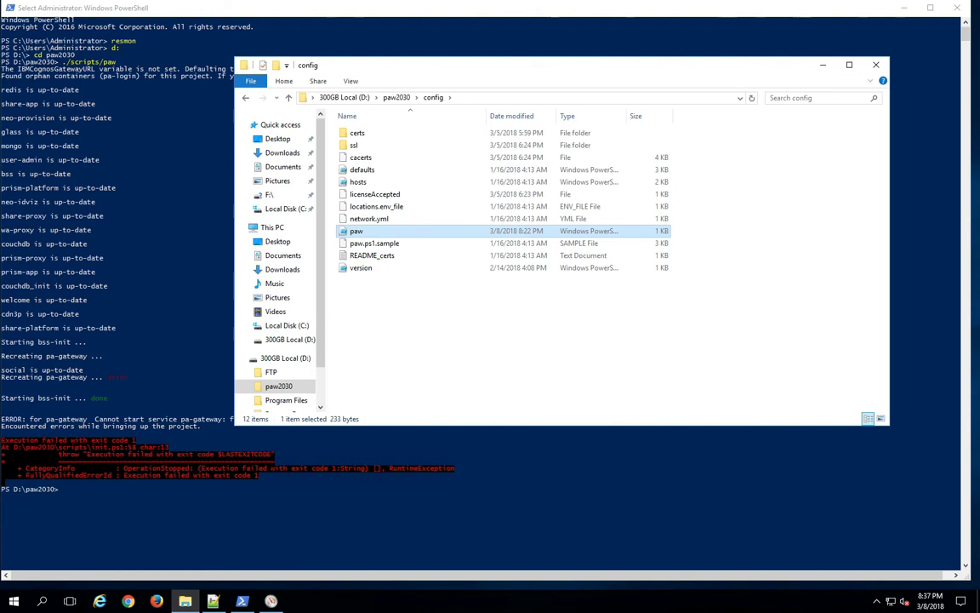
{"action": "right_click", "coordinate": [342, 233]}
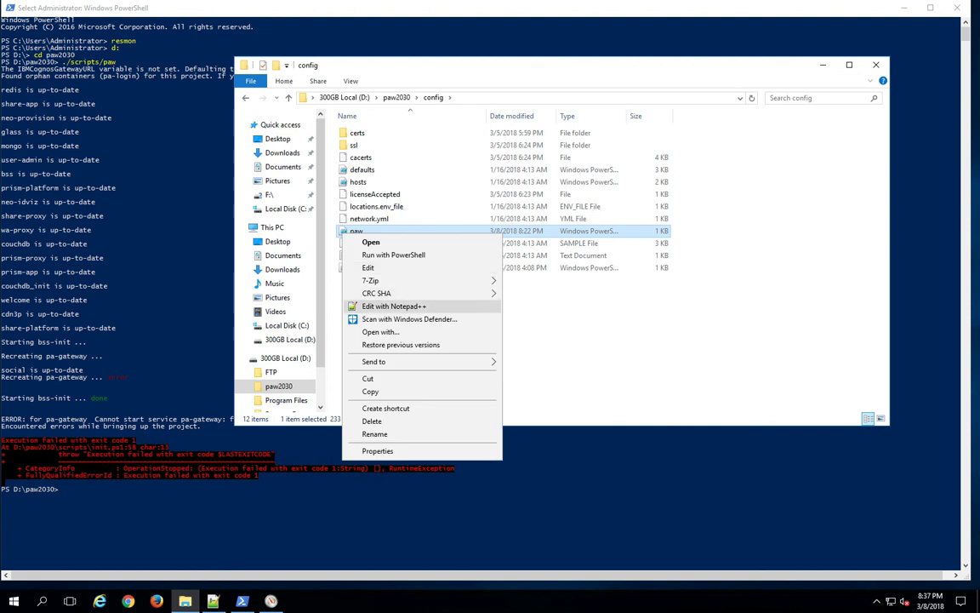
{"action": "left_click", "coordinate": [391, 306]}
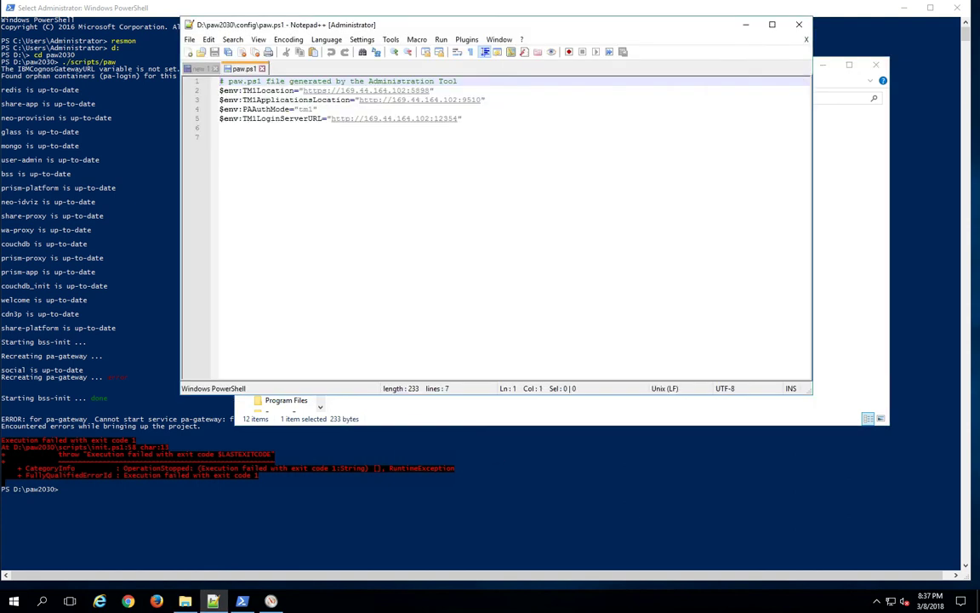
Add a blank line after the TM1LoginServerURL setting in paw.ps1
{"action": "left_click_drag", "start_coordinate": [477, 24], "coordinate": [552, 102]}
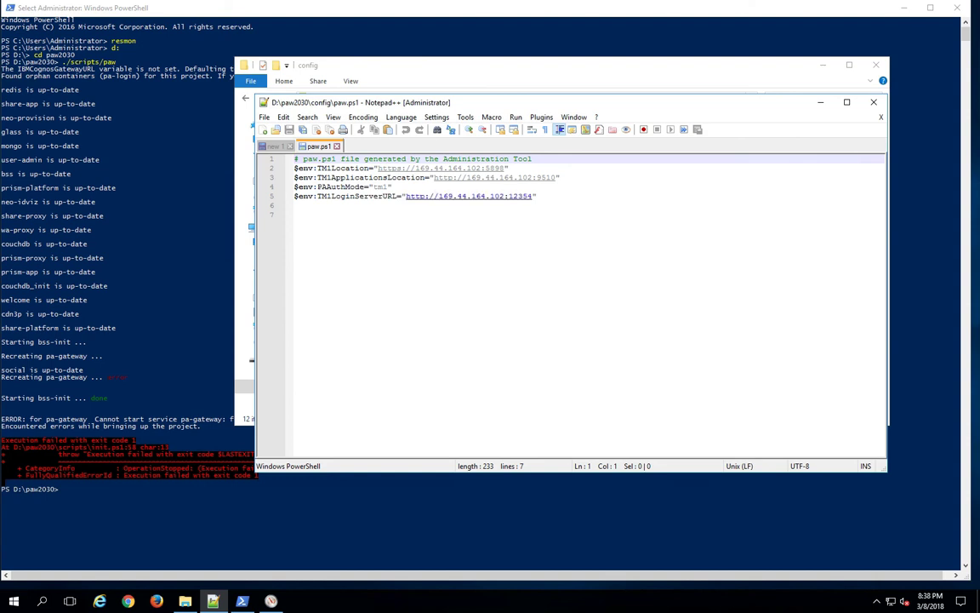
{"action": "left_click", "coordinate": [538, 195]}
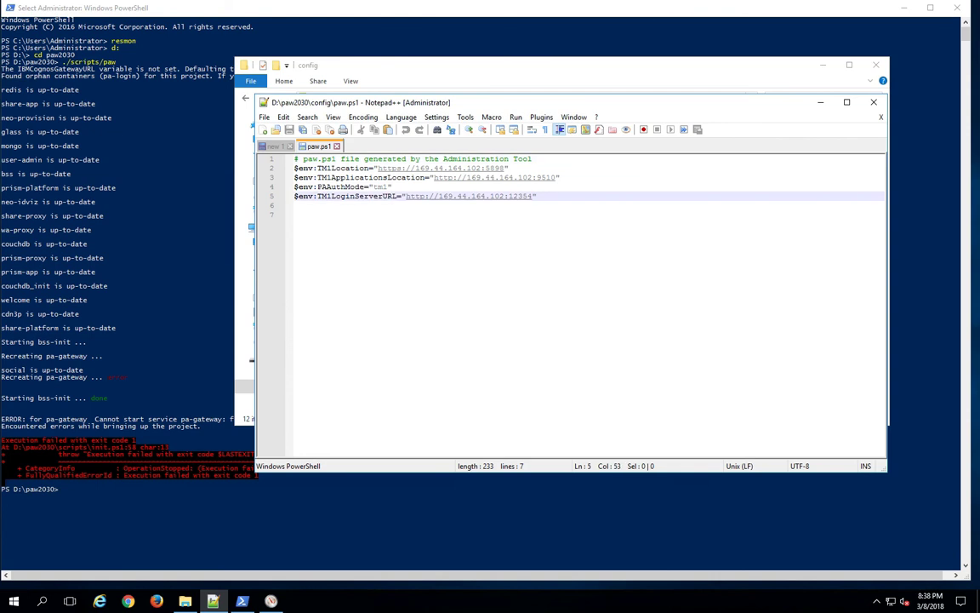
{"action": "key", "text": "Return"}
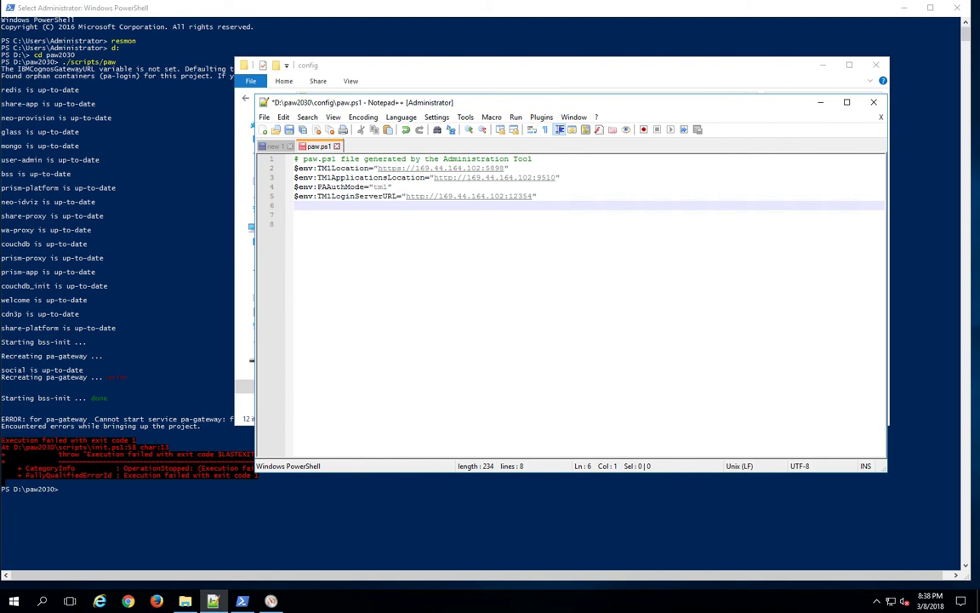
Copy the PAGatewayHttpPort line from the new 1 note without its # comment mark
{"action": "key", "text": "ctrl+Tab"}
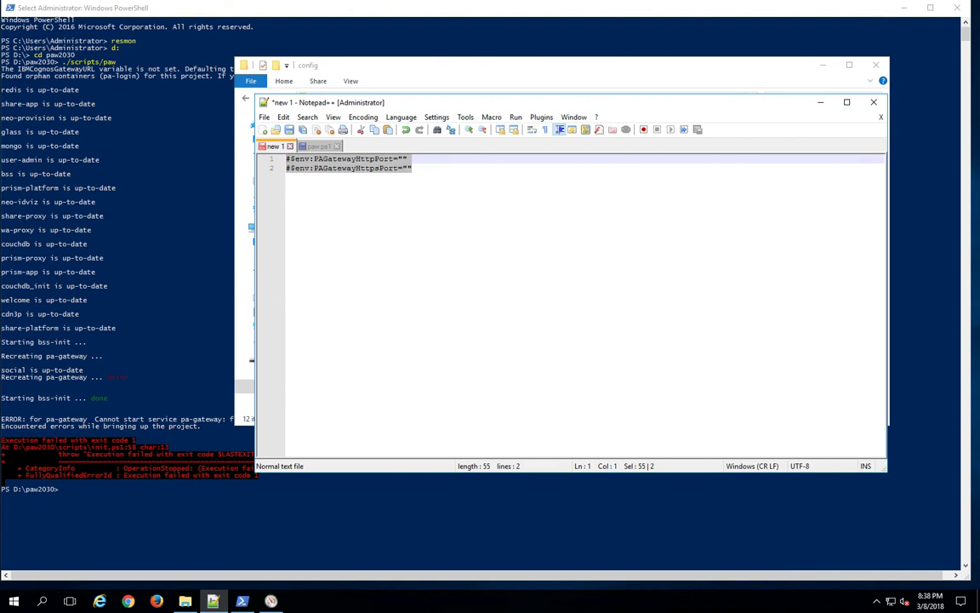
{"action": "left_click", "coordinate": [408, 167]}
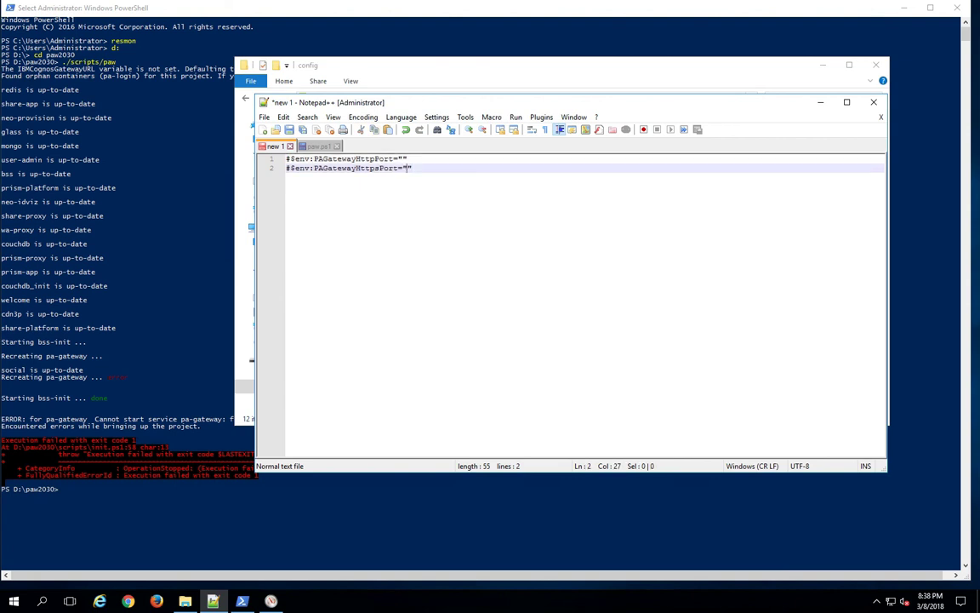
{"action": "left_click_drag", "start_coordinate": [408, 158], "coordinate": [290, 159]}
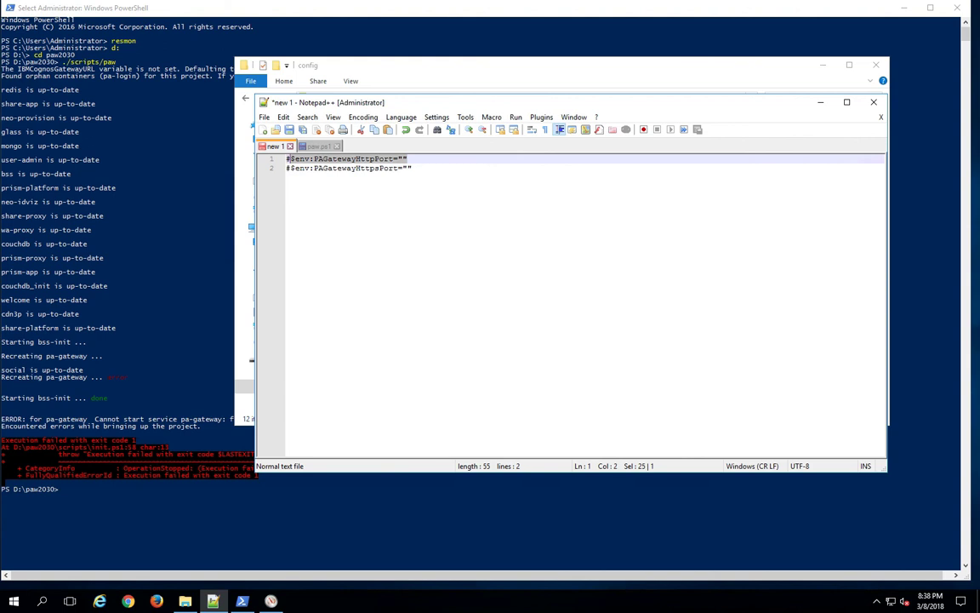
{"action": "right_click", "coordinate": [316, 159]}
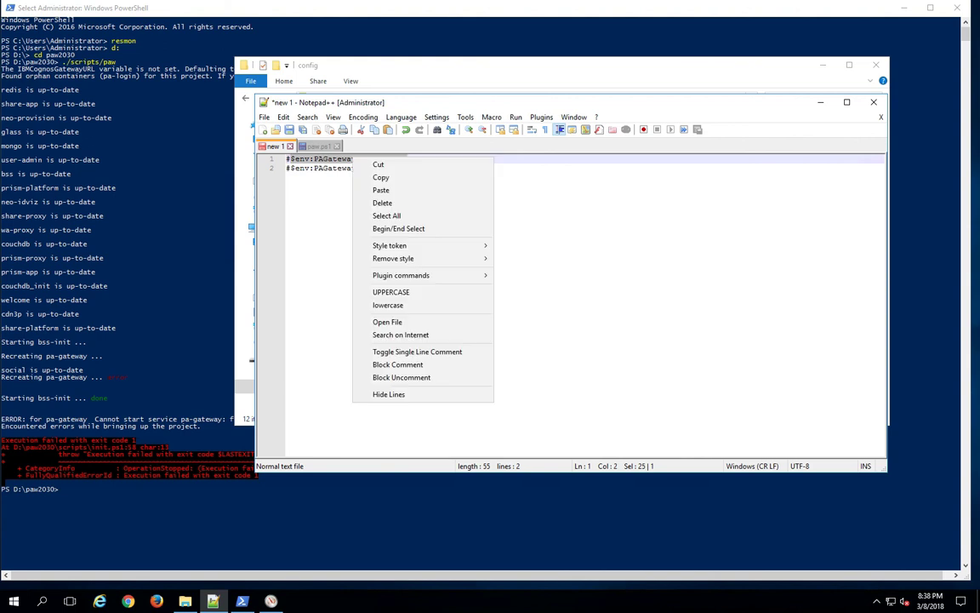
{"action": "left_click", "coordinate": [366, 173]}
{"action": "left_click", "coordinate": [317, 146]}
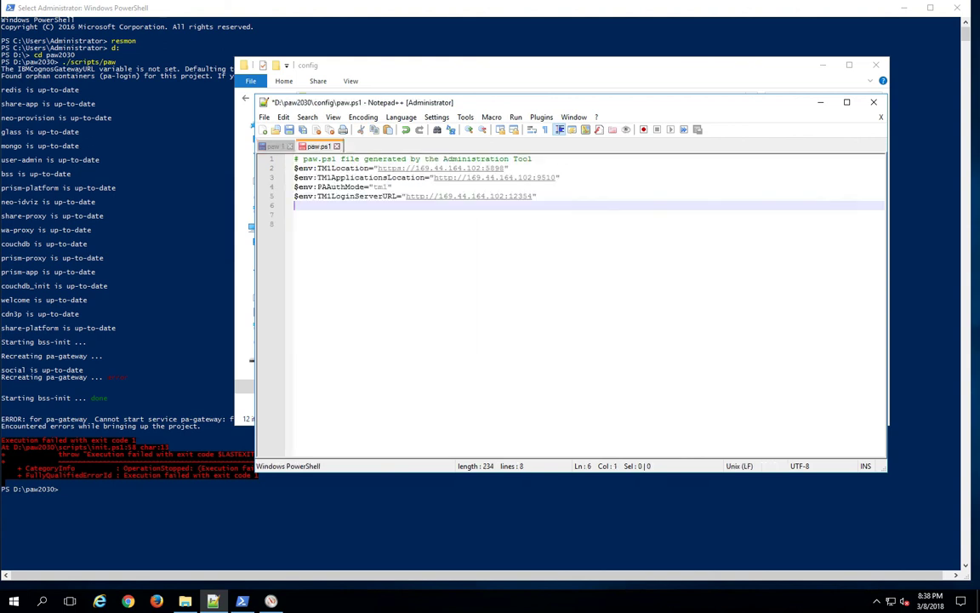
Paste the PAGatewayHttpPort line as line 6, set it to "82", and save paw.ps1
{"action": "right_click", "coordinate": [287, 172]}
{"action": "key", "text": "Escape"}
{"action": "right_click", "coordinate": [287, 183]}
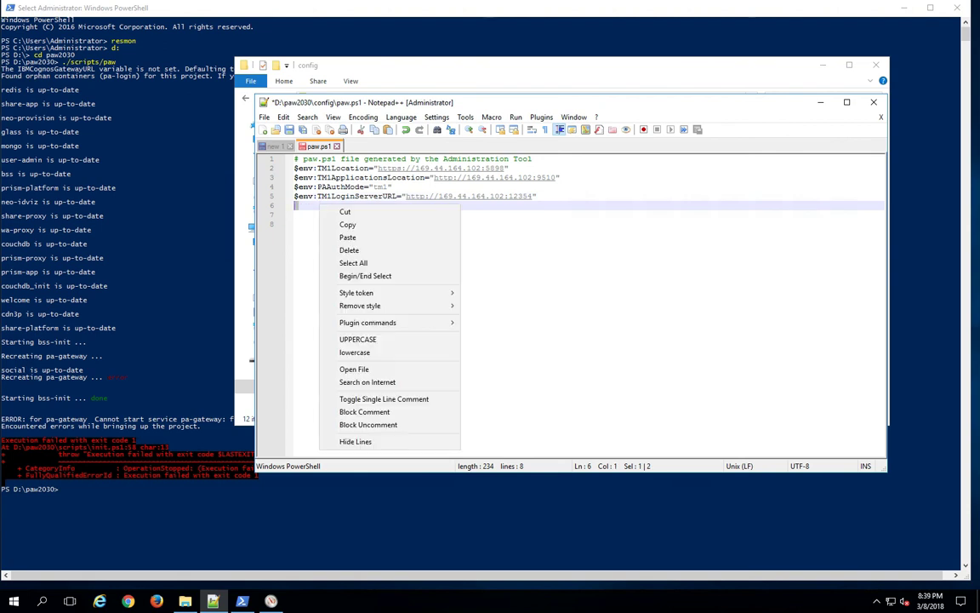
{"action": "left_click", "coordinate": [306, 230]}
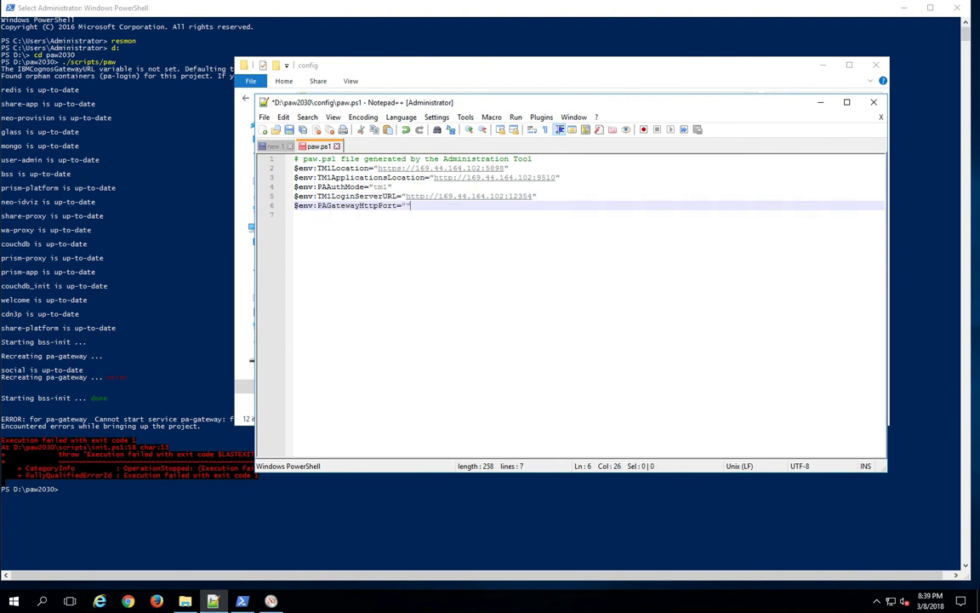
{"action": "key", "text": "Left"}
{"action": "type", "text": "52"}
{"action": "left_click", "coordinate": [289, 130]}
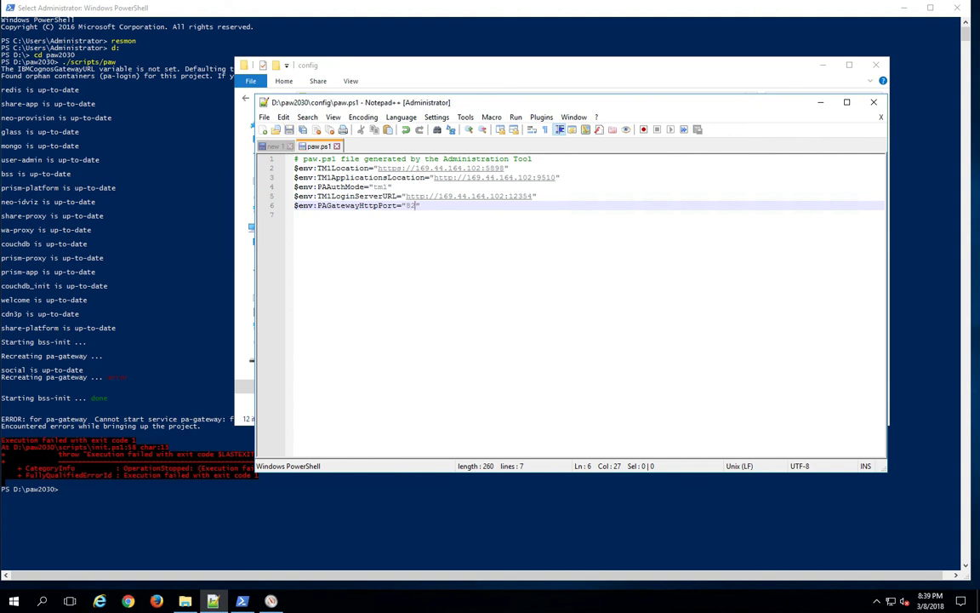
{"action": "key", "text": "super+Right"}
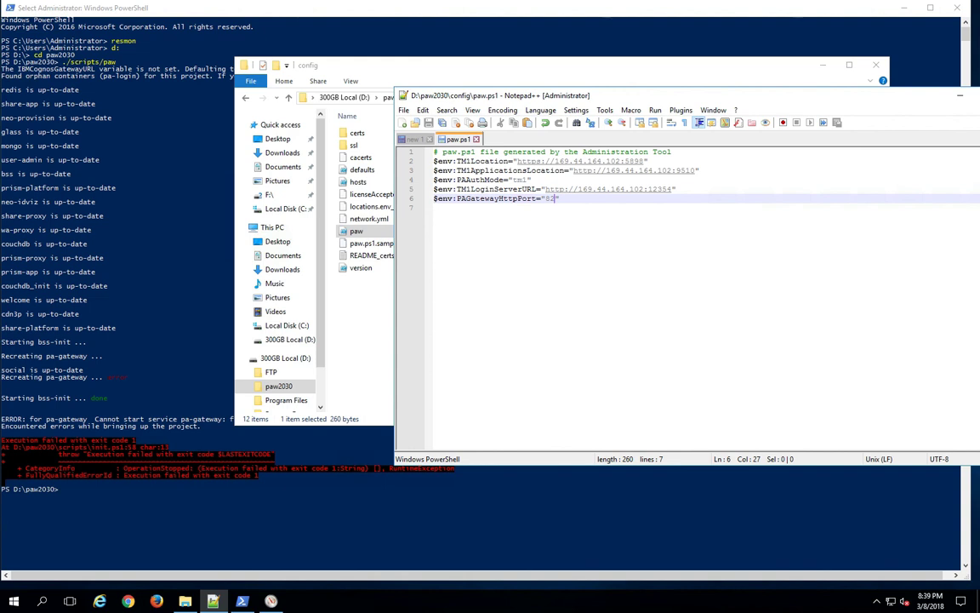
Rerun ./scripts/paw in PowerShell so the pa-gateway container is recreated
{"action": "key", "text": "alt+Tab"}
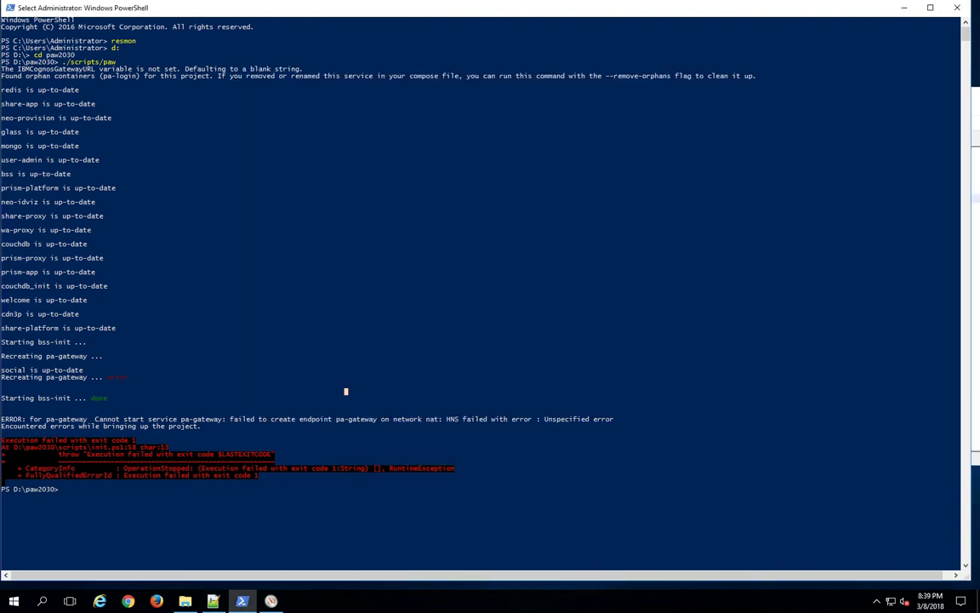
{"action": "key", "text": "Up"}
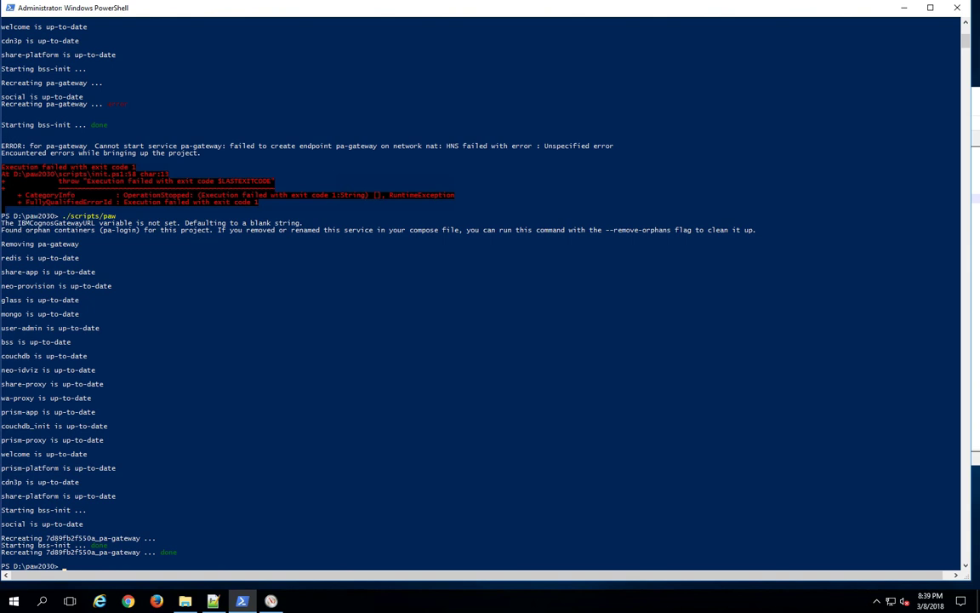
{"action": "key", "text": "alt+Tab"}
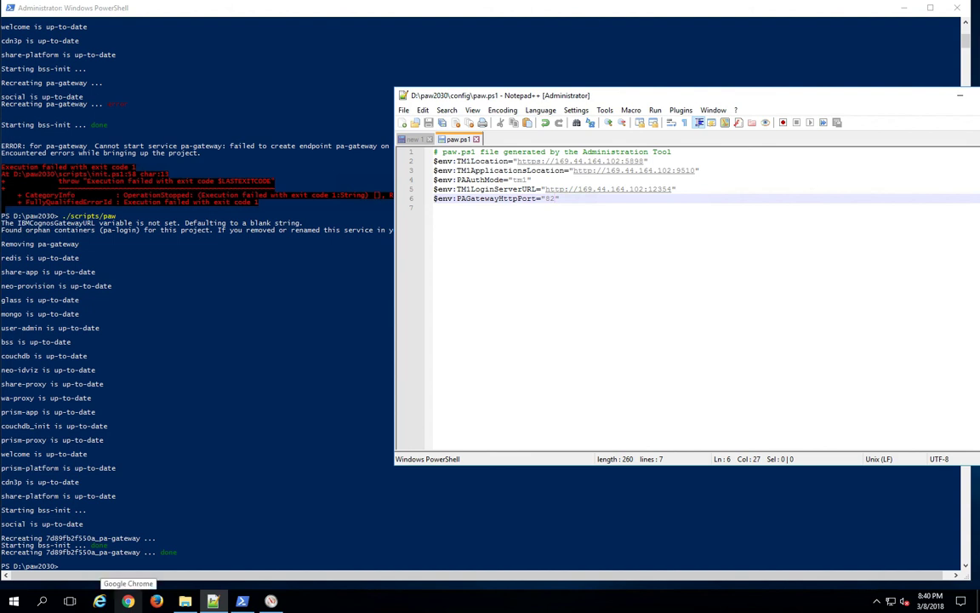
Browse to 169.44.164.102 in a new Chrome window, reaching the IIS welcome page
{"action": "left_click", "coordinate": [127, 601]}
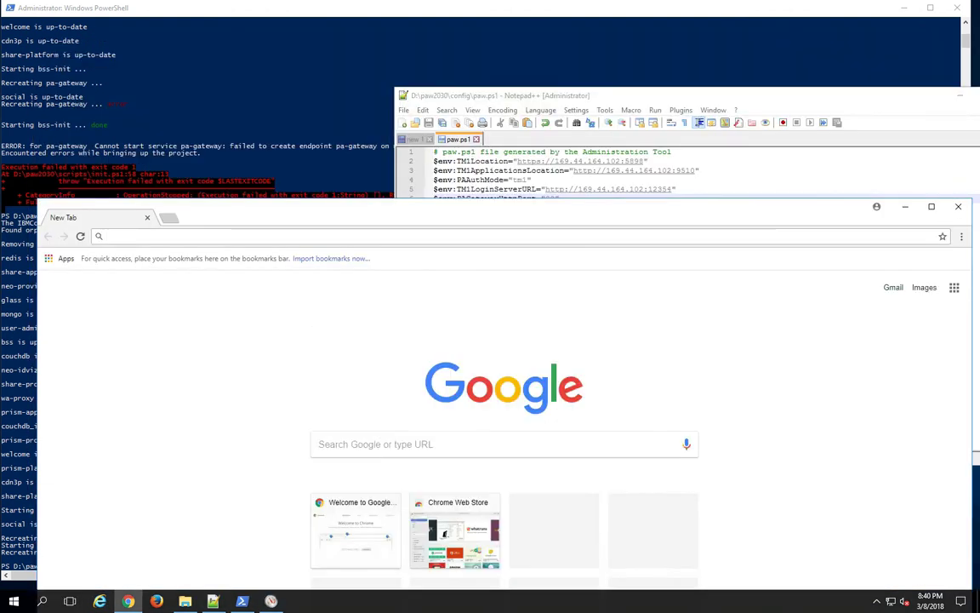
{"action": "type", "text": "16"}
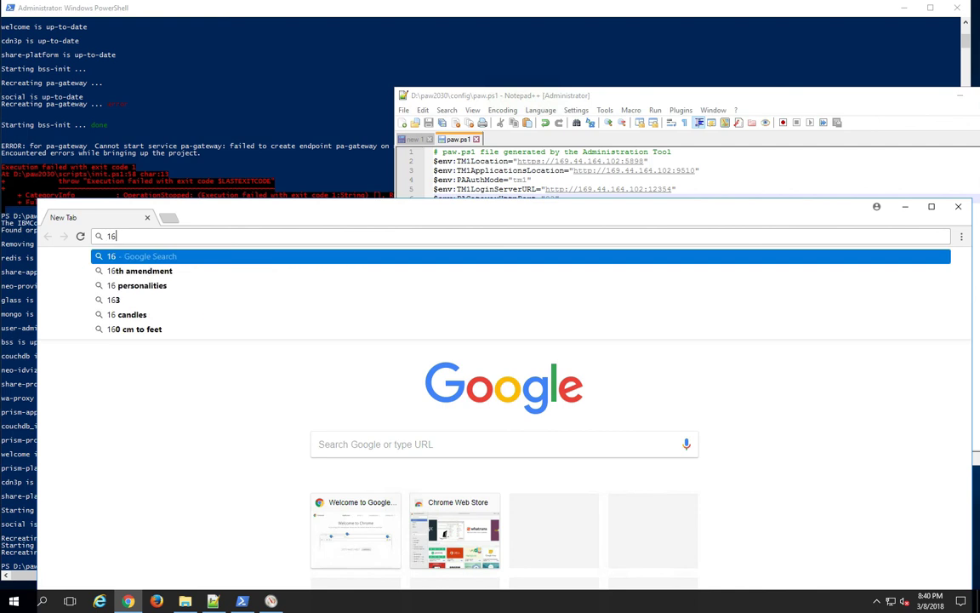
{"action": "type", "text": "9.44."}
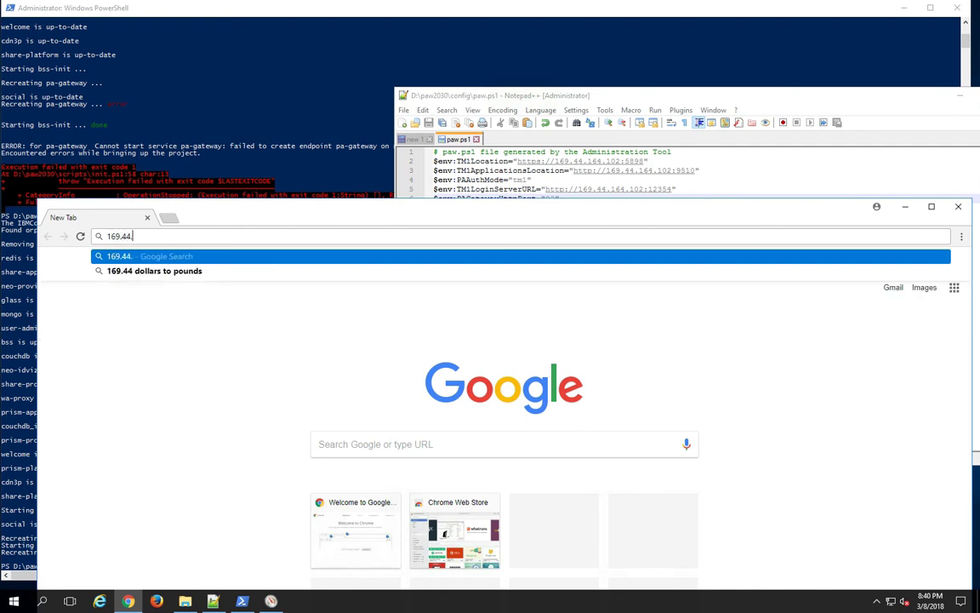
{"action": "type", "text": "164"}
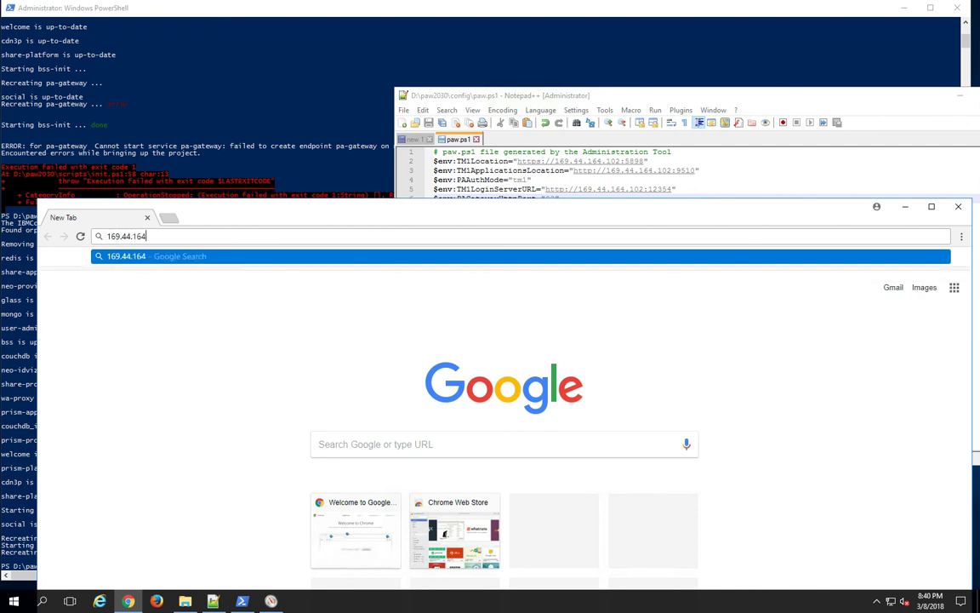
{"action": "type", "text": ".102"}
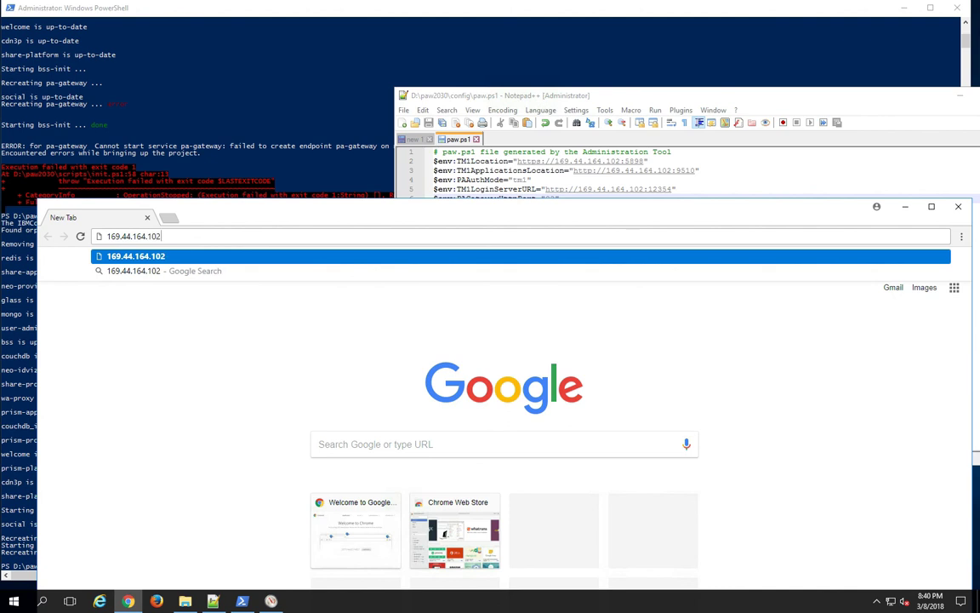
{"action": "key", "text": "Return"}
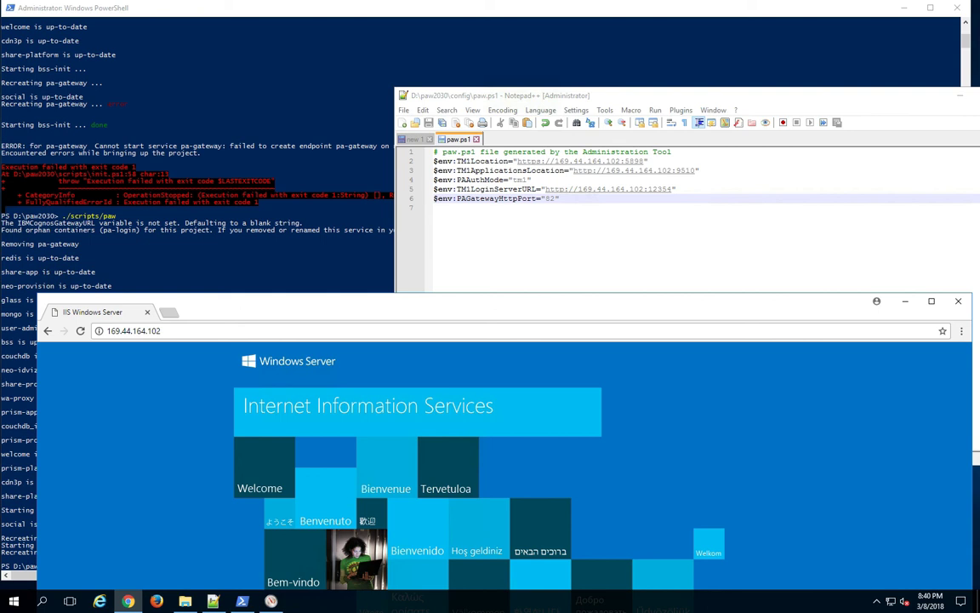
{"action": "key", "text": "ctrl+l"}
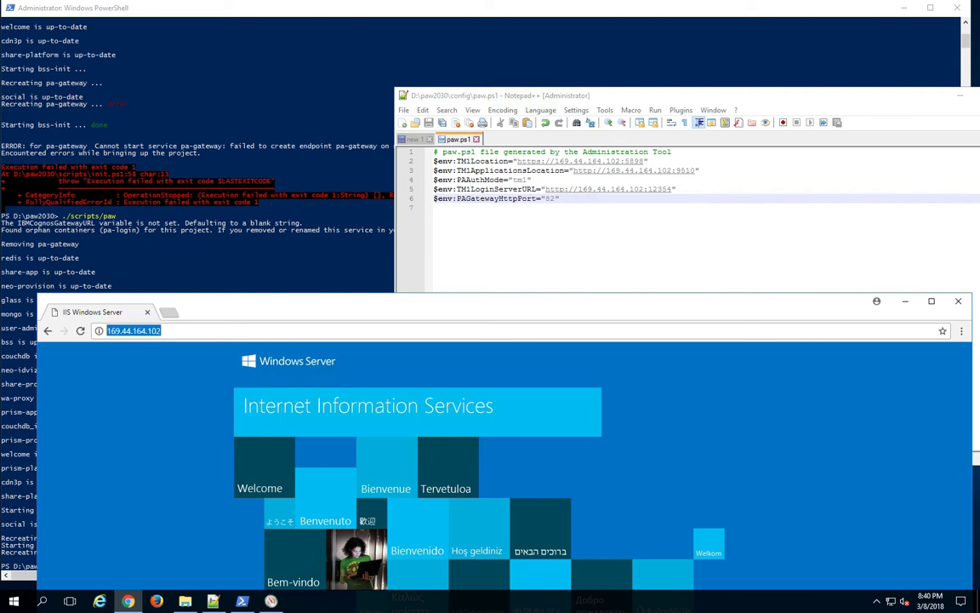
Load the workspace at 169.44.164.102:82 and maximize the Chrome window
{"action": "left_click", "coordinate": [161, 331]}
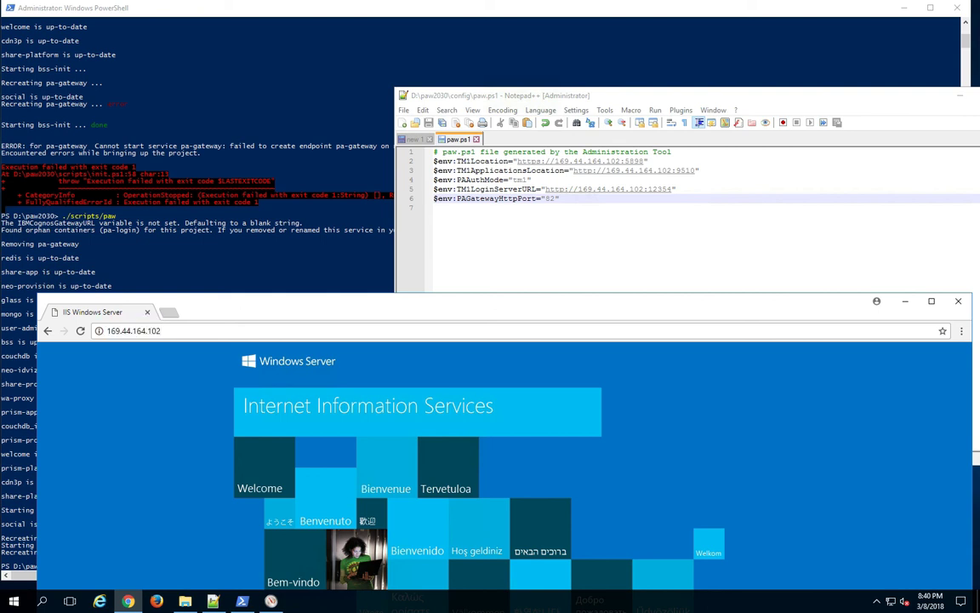
{"action": "type", "text": ":"}
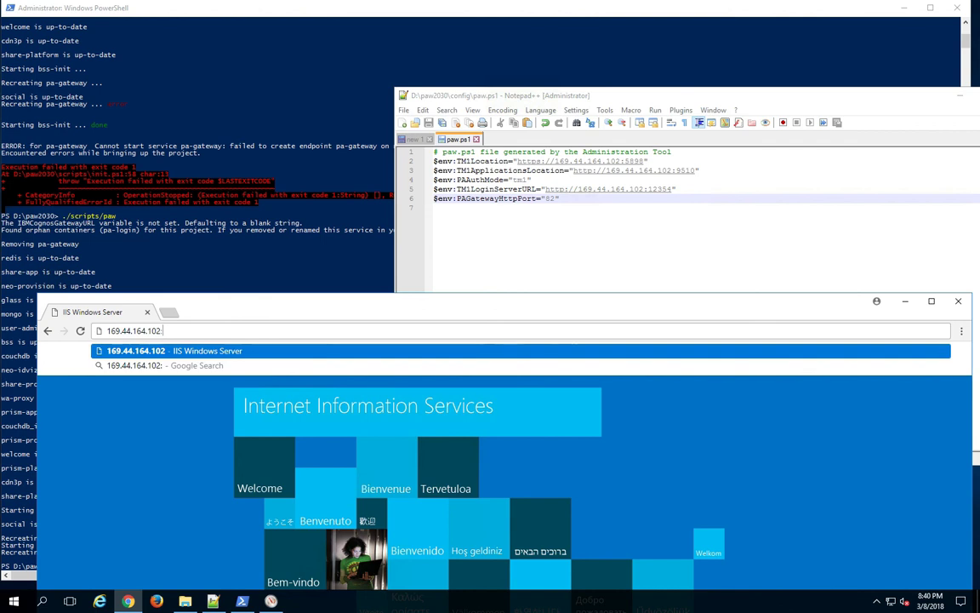
{"action": "type", "text": "82"}
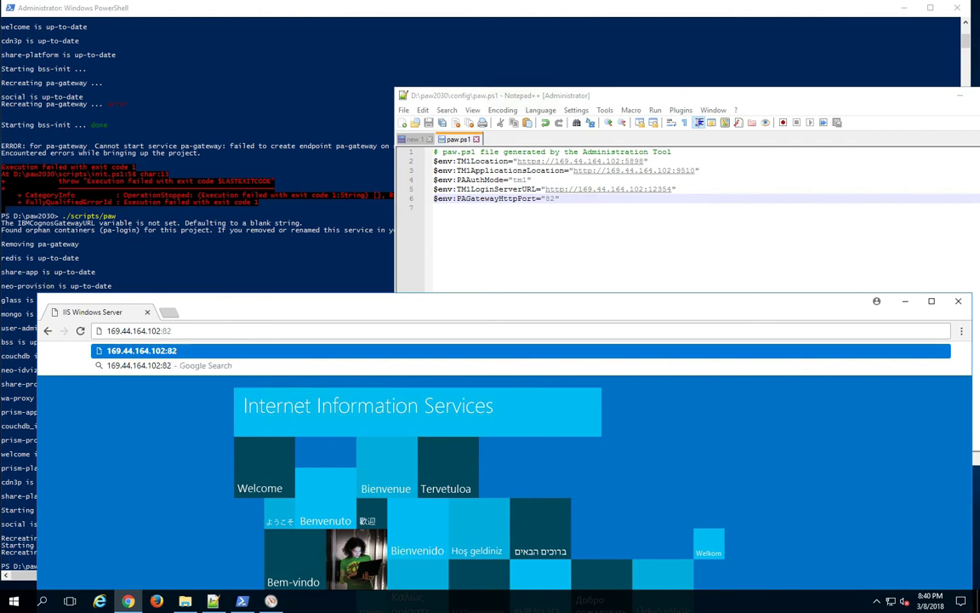
{"action": "key", "text": "Return"}
{"action": "left_click_drag", "start_coordinate": [50, 294], "coordinate": [49, 167]}
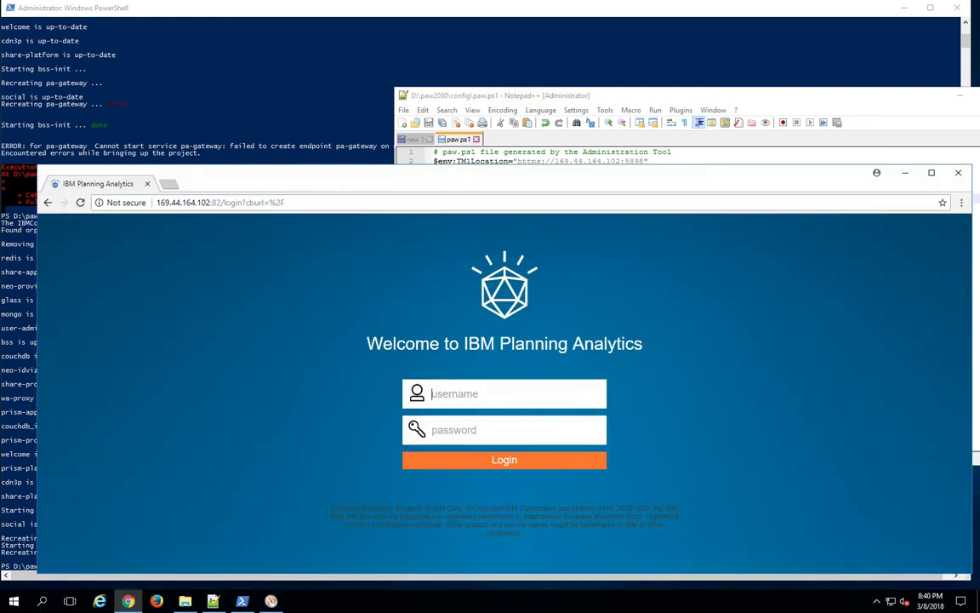
{"action": "left_click", "coordinate": [931, 173]}
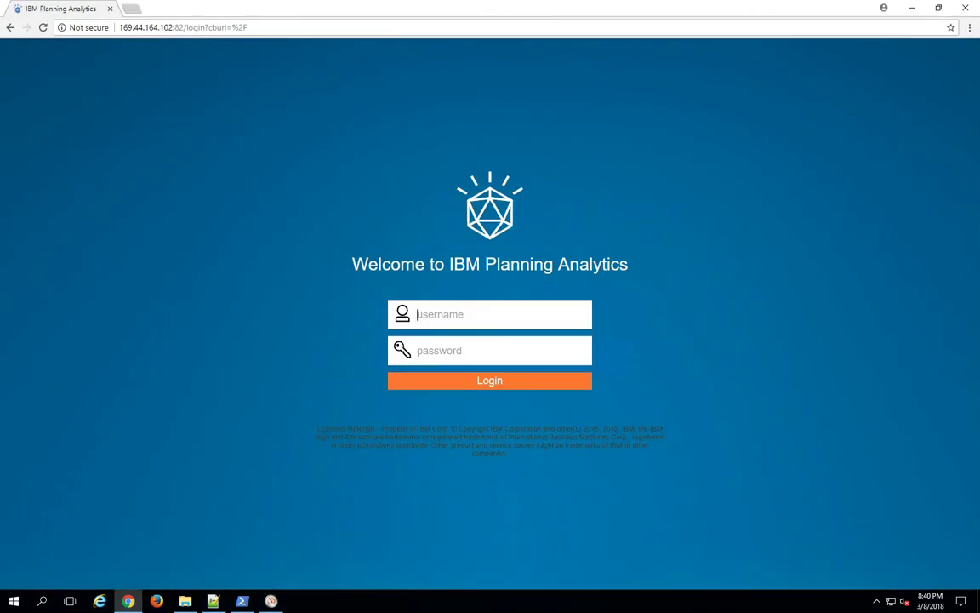
Sign in as the admin user with its password and decline saving the password
{"action": "type", "text": "admin"}
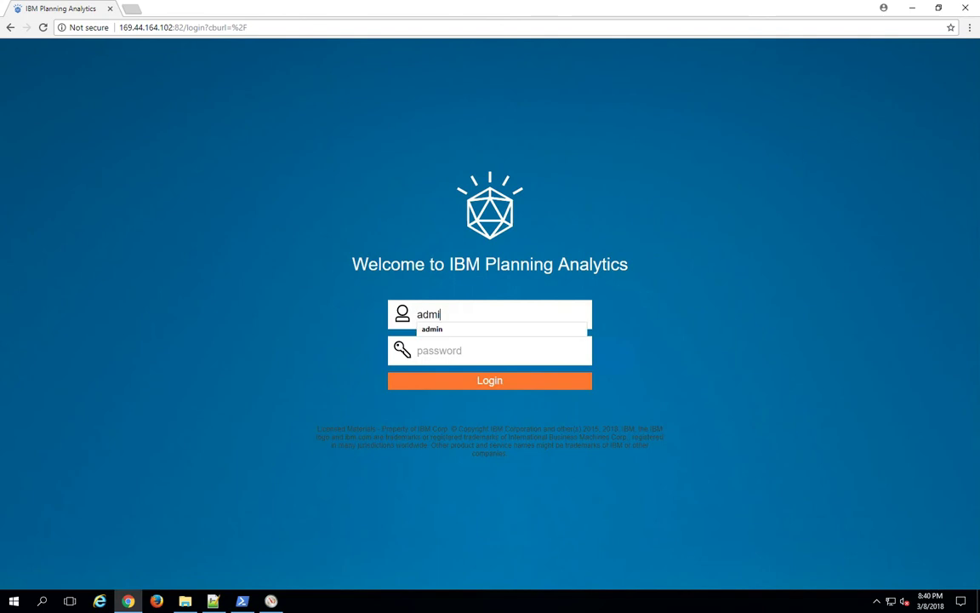
{"action": "key", "text": "Tab"}
{"action": "type", "text": "apple"}
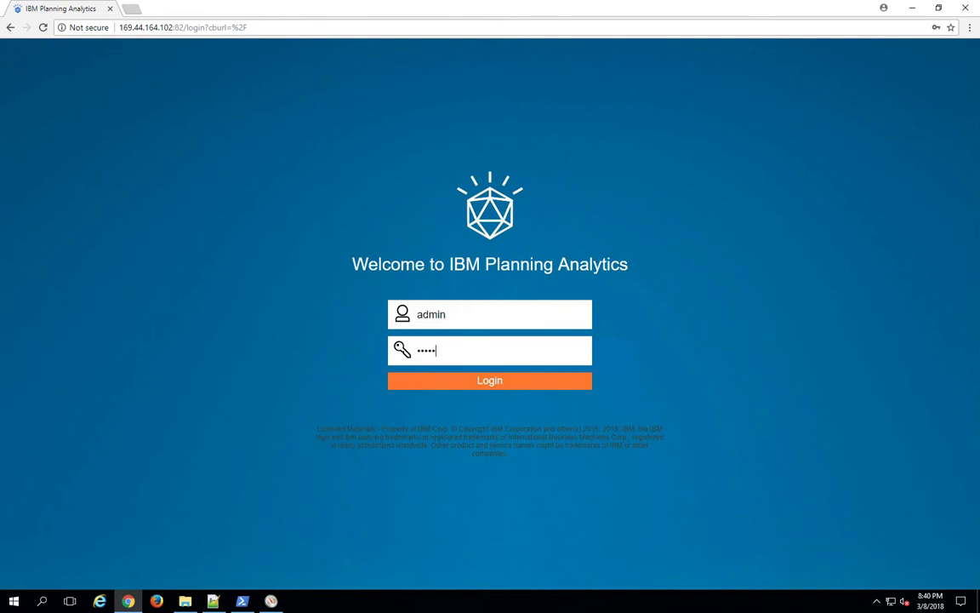
{"action": "key", "text": "Return"}
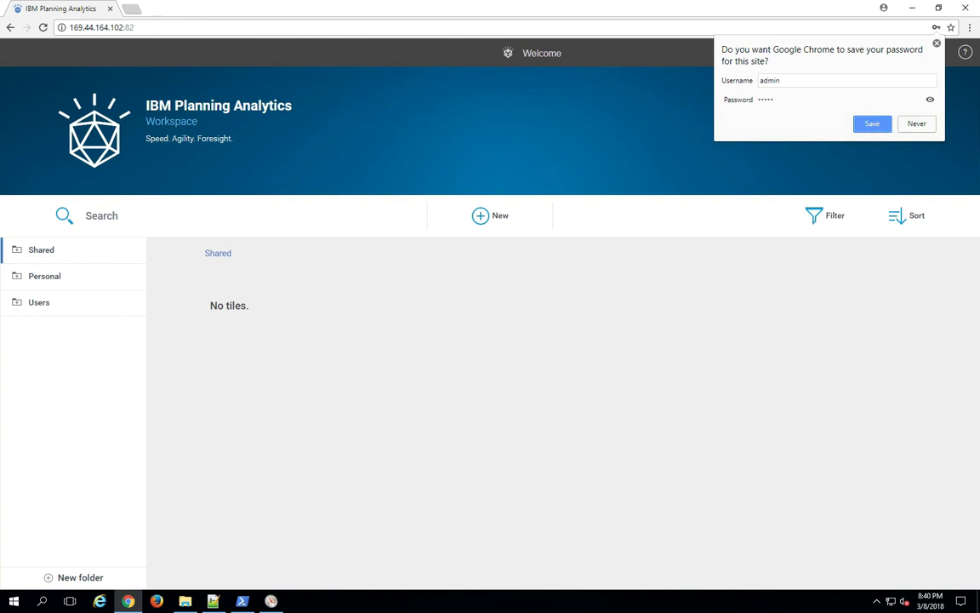
{"action": "left_click", "coordinate": [937, 42]}
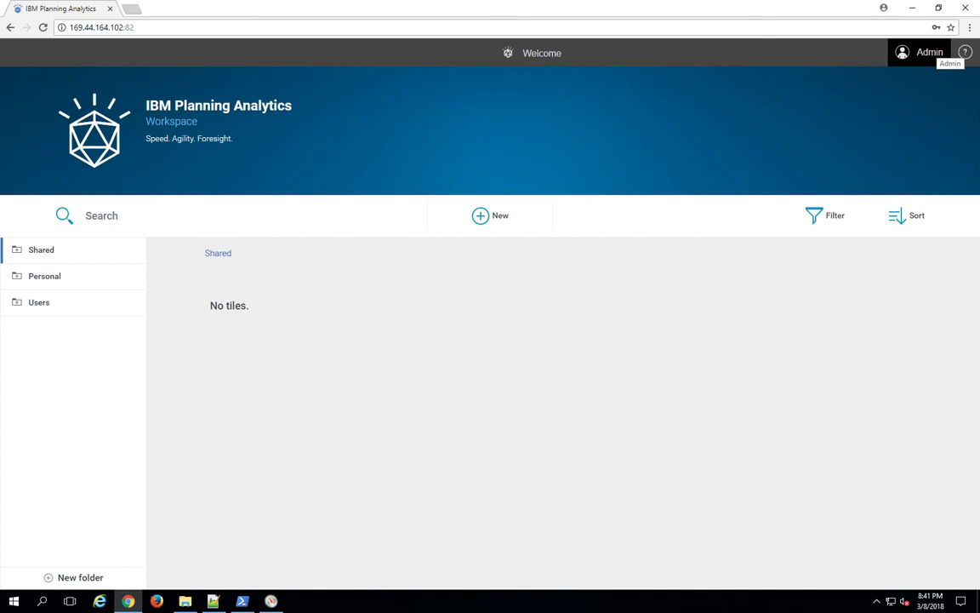